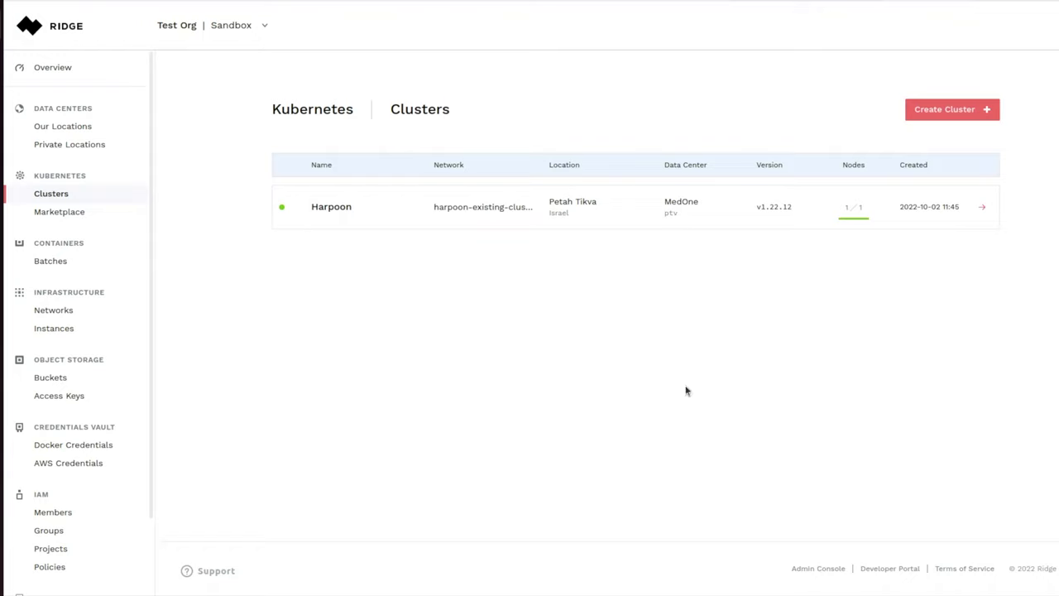
# Step: Start a new cluster and name it demo
pyautogui.click(958, 112)
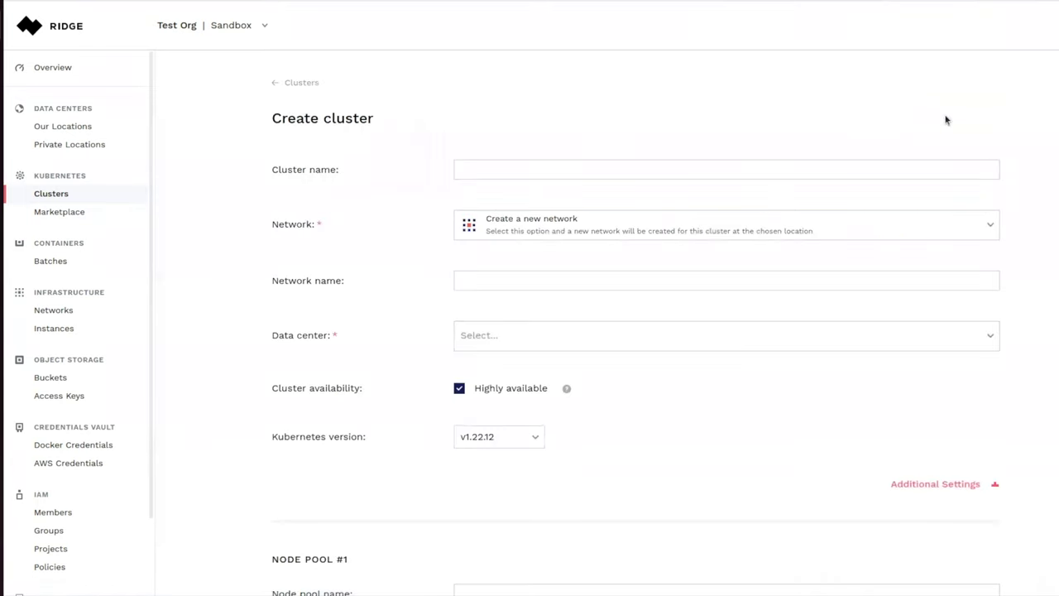
pyautogui.click(533, 174)
pyautogui.write('demo')
# Step: Create a new network named my-new-network and filter data centers to Sweden with 'sw'
pyautogui.click(490, 227)
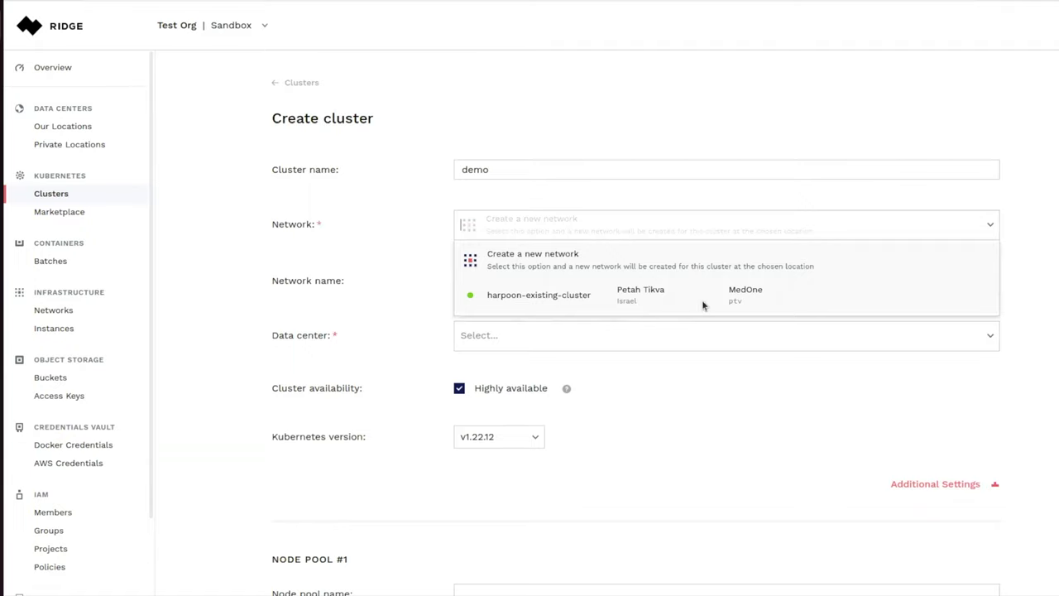
pyautogui.click(589, 261)
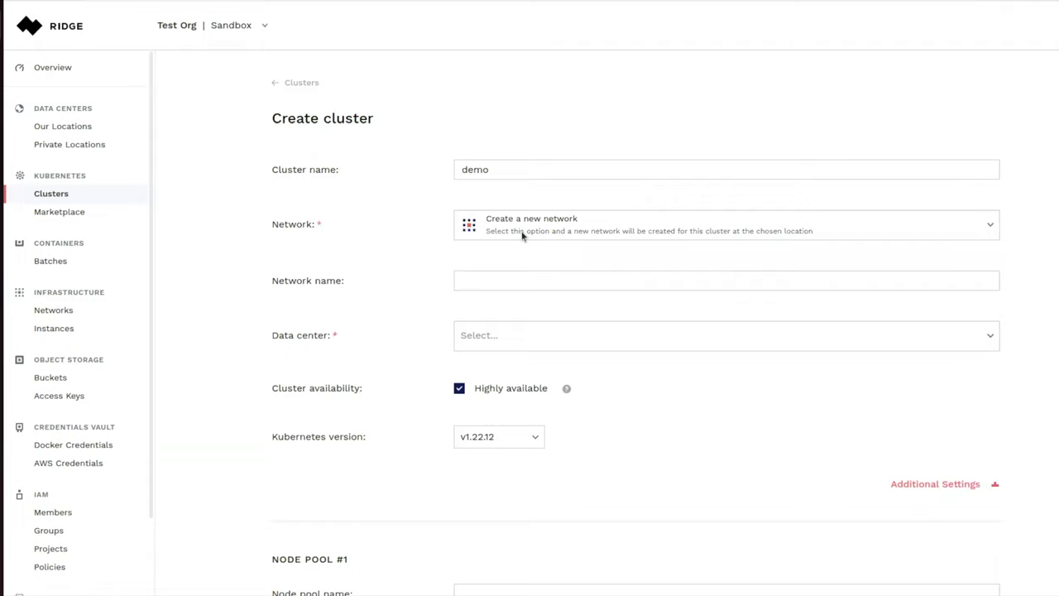
pyautogui.click(475, 277)
pyautogui.write('my-new-network')
pyautogui.click(530, 344)
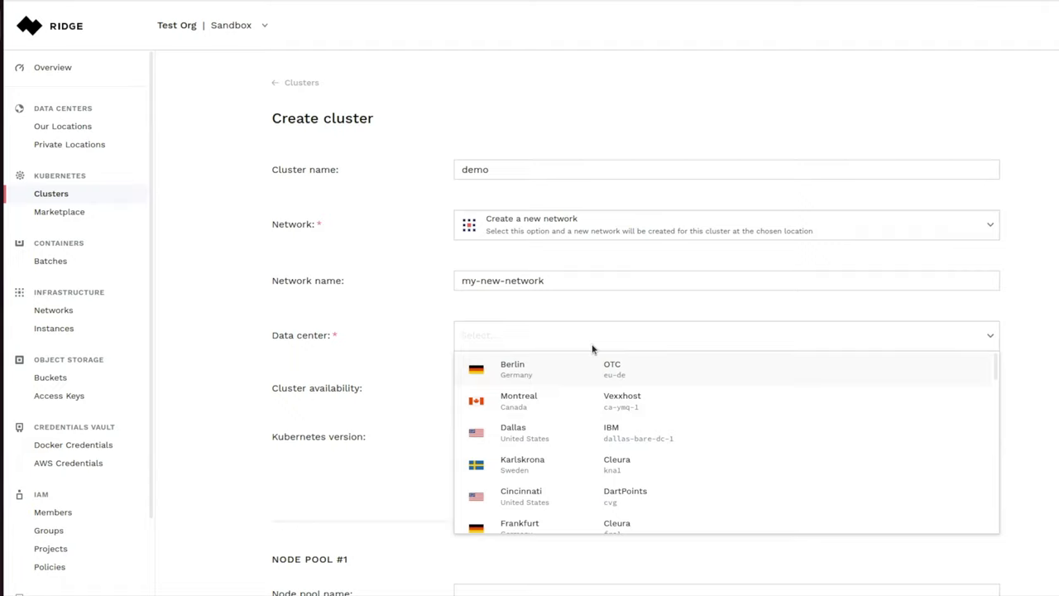
pyautogui.write('sw')
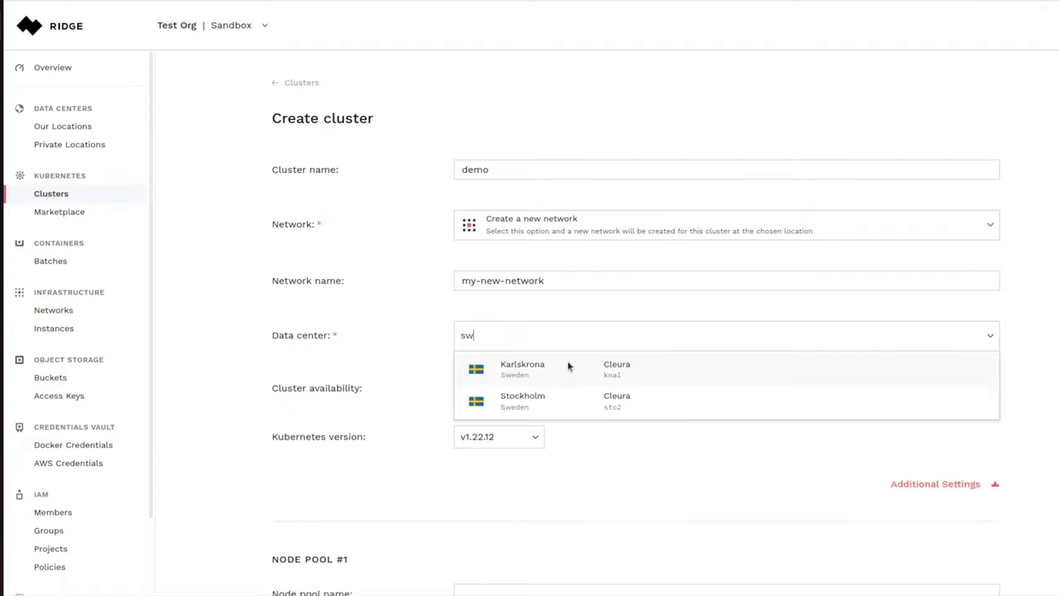
pyautogui.click(556, 369)
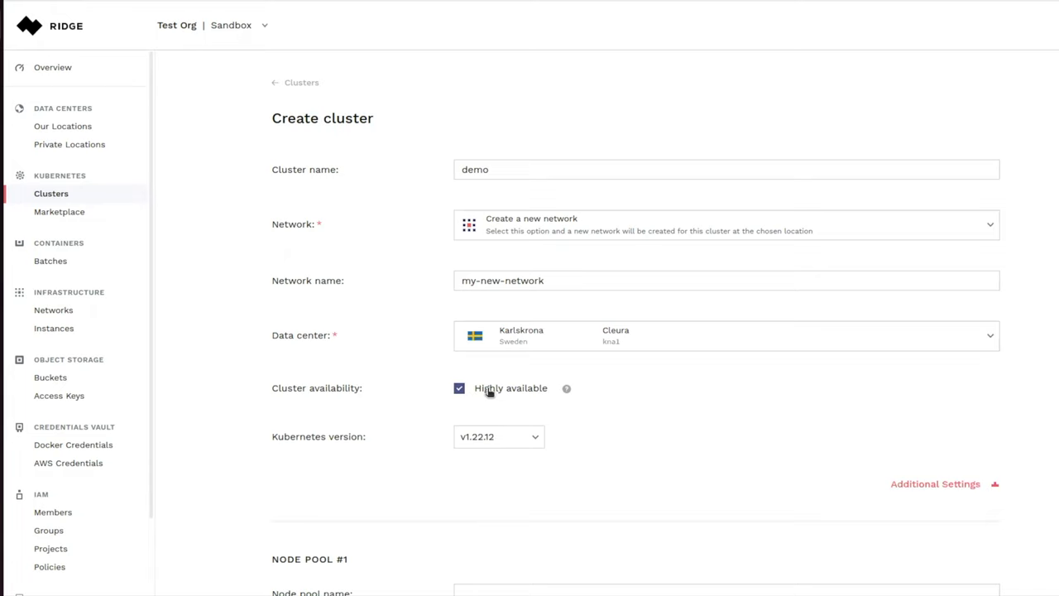
pyautogui.scroll(-2, 580, 403)
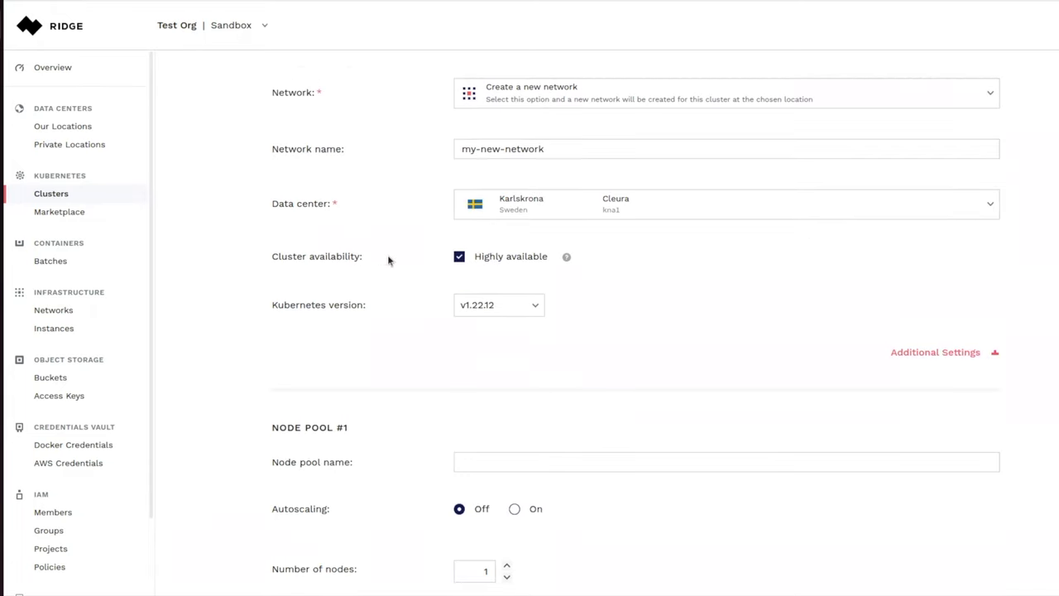
pyautogui.moveTo(566, 258)
pyautogui.click(536, 306)
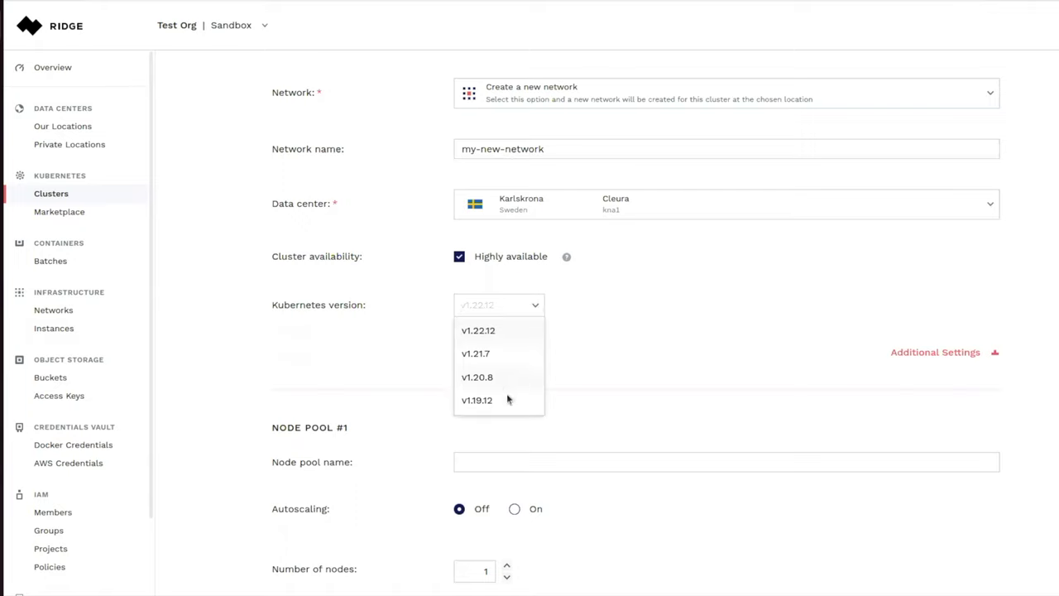
pyautogui.click(518, 331)
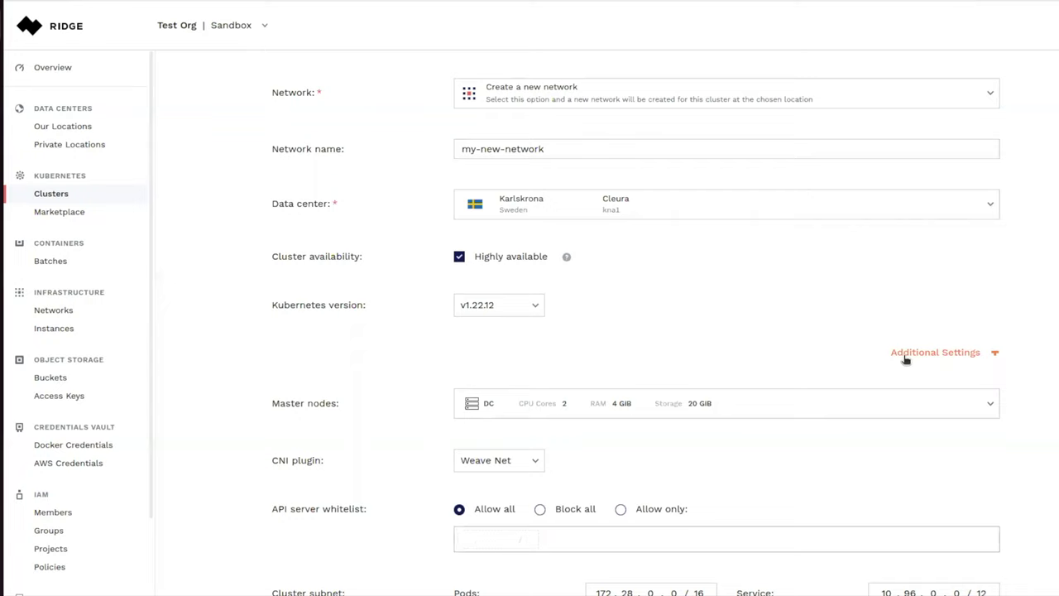
pyautogui.scroll(-2, 795, 358)
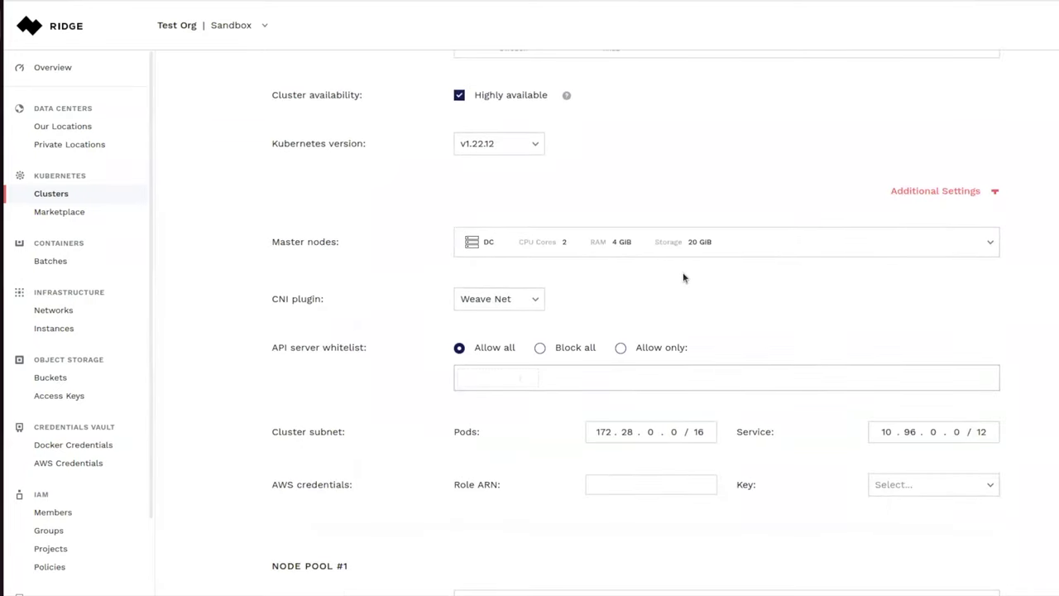
pyautogui.click(518, 306)
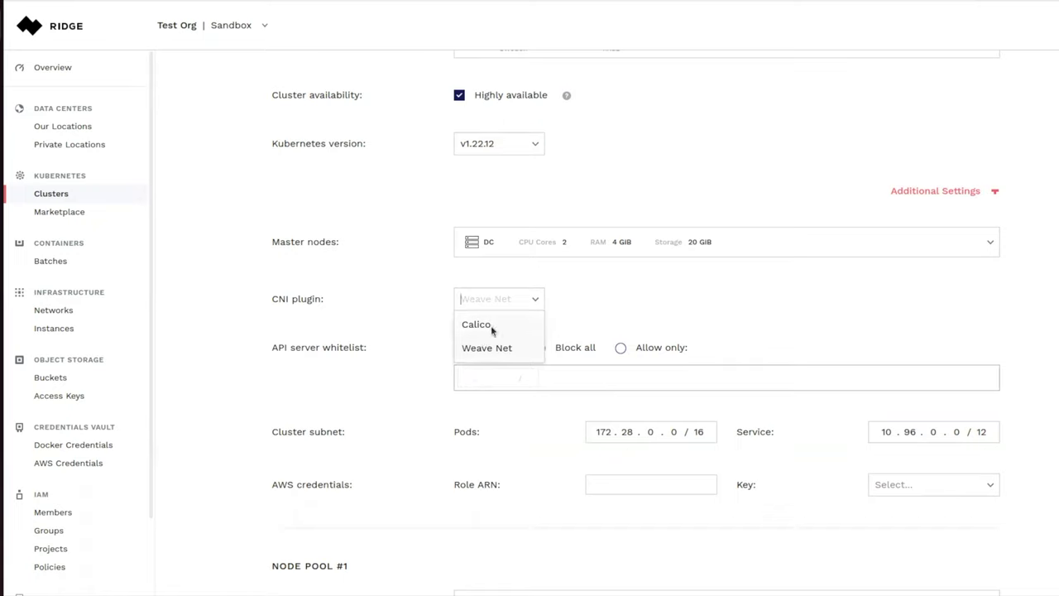
pyautogui.click(486, 348)
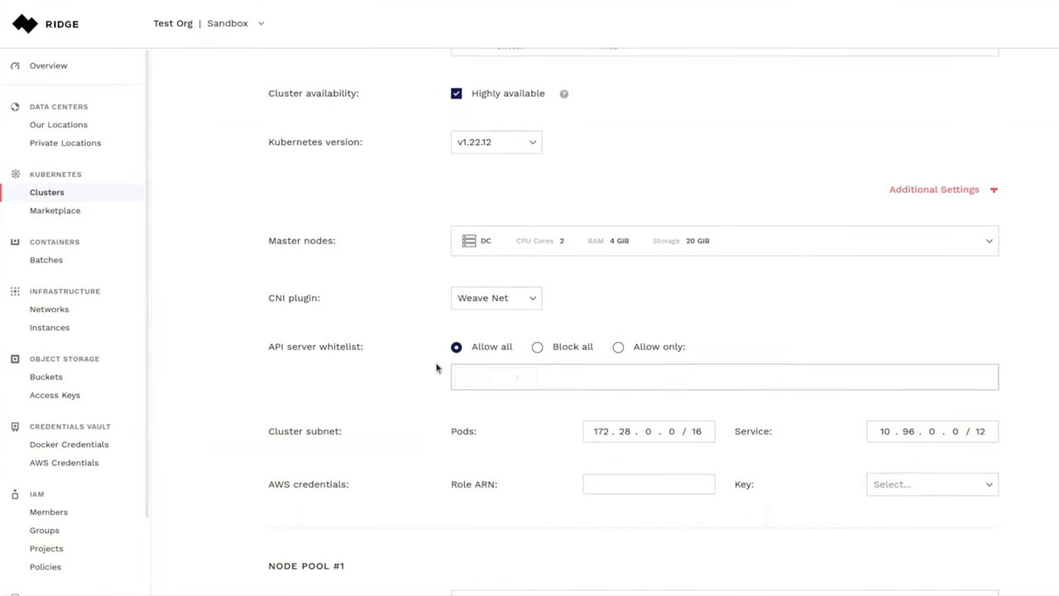
pyautogui.scroll(-2, 411, 419)
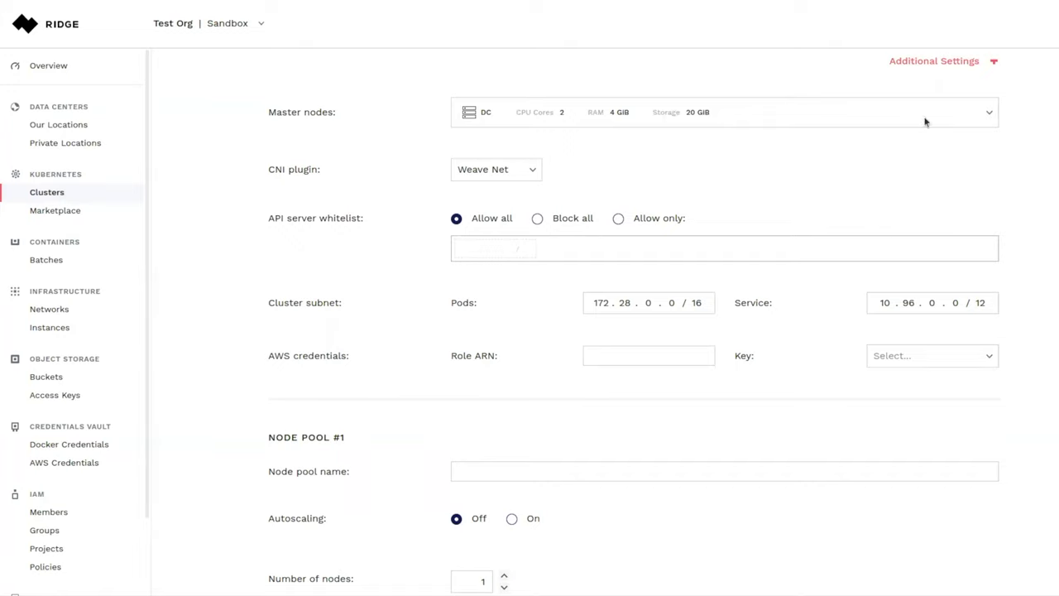
# Step: Name the node pool 'pool 1' and raise its node count to 2
pyautogui.click(947, 62)
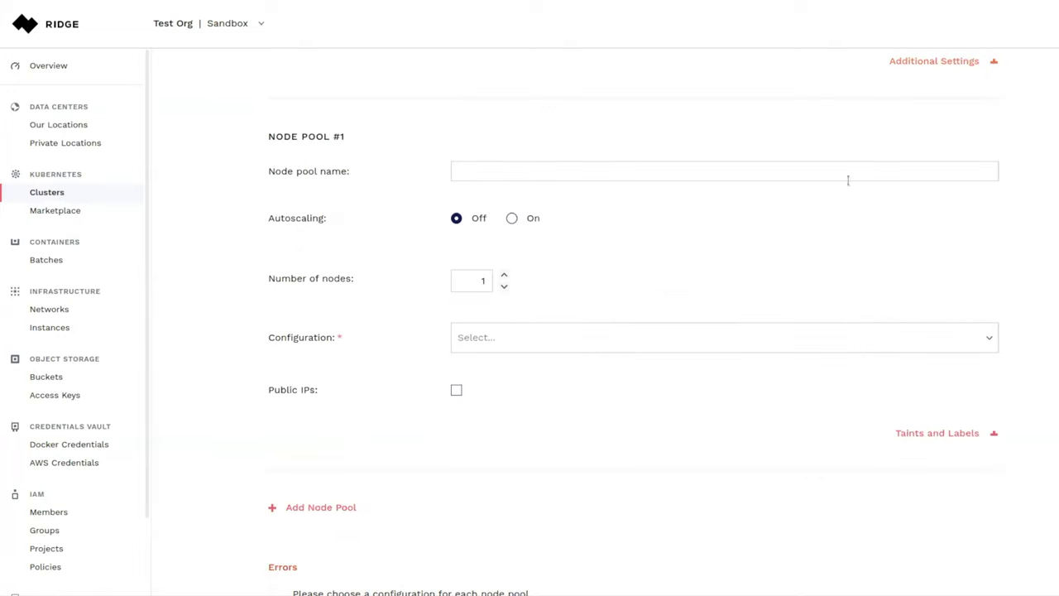
pyautogui.scroll(3, 811, 243)
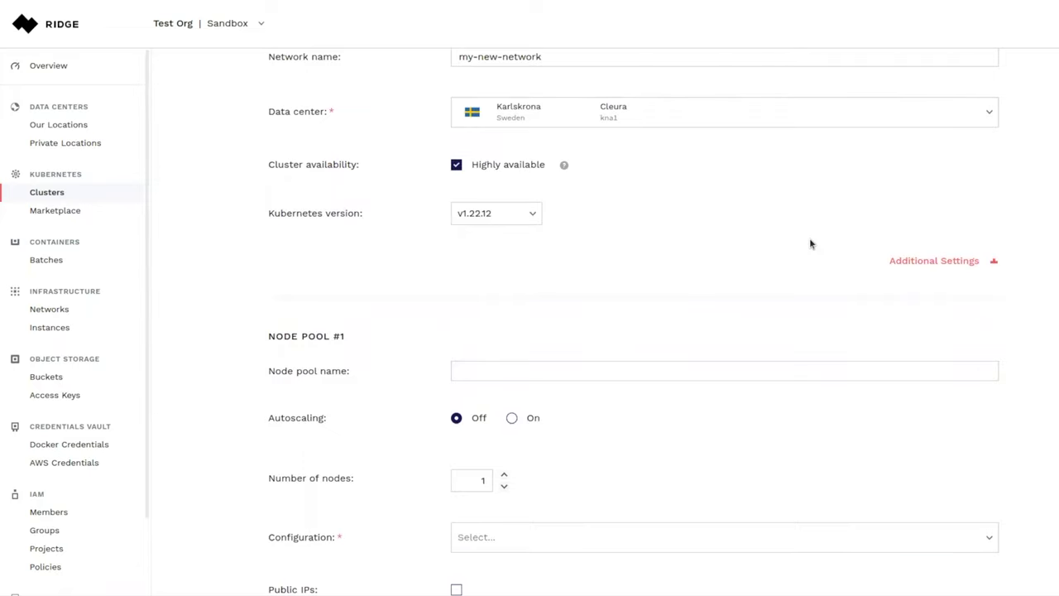
pyautogui.scroll(-2, 476, 309)
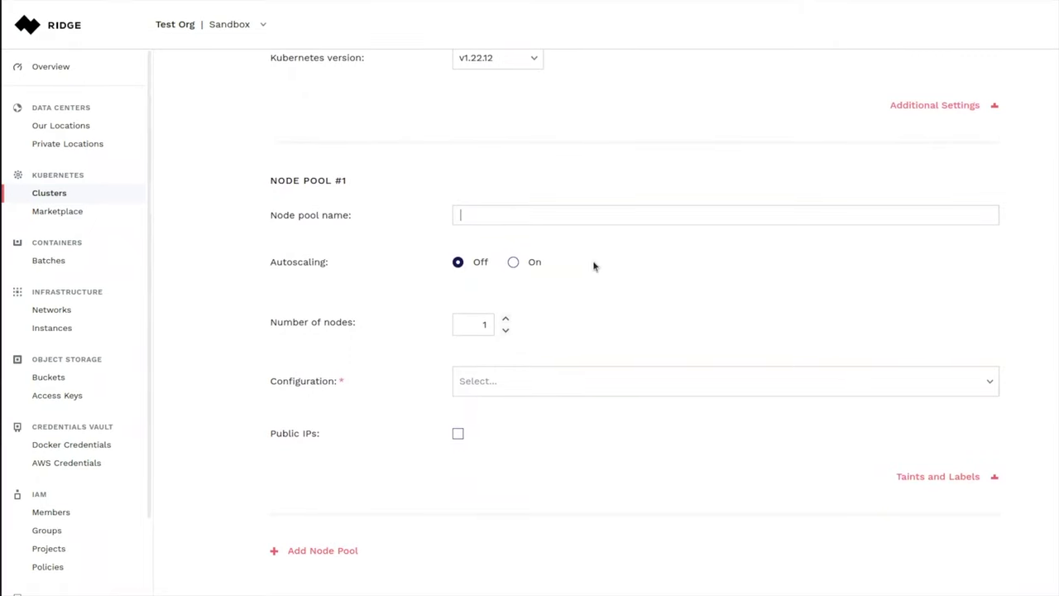
pyautogui.write('pool 1')
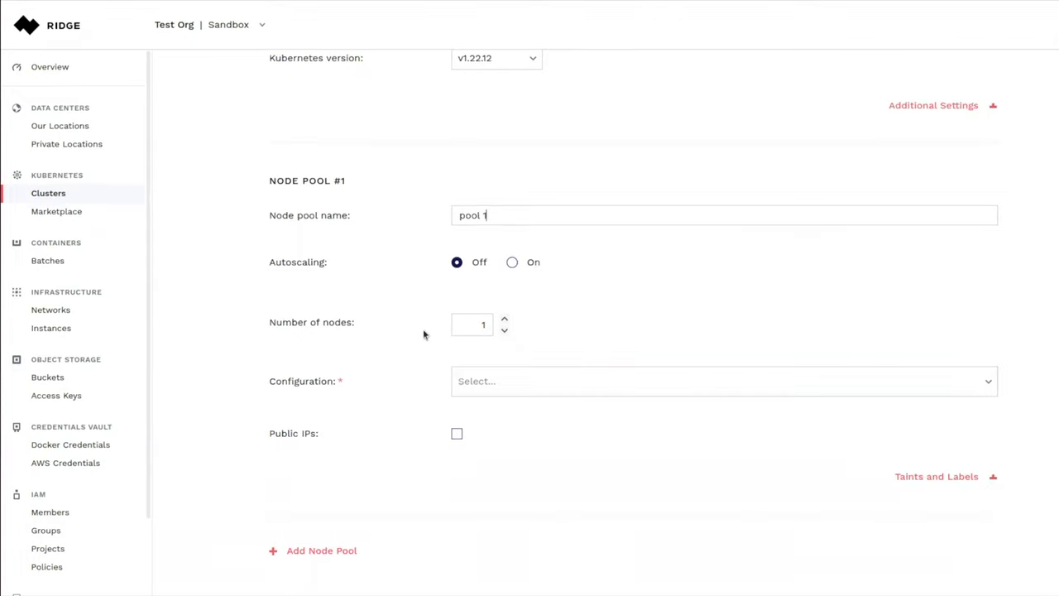
pyautogui.click(504, 319)
# Step: Give the pool the AK configuration with 2 GiB RAM and leave autoscaling off
pyautogui.click(558, 382)
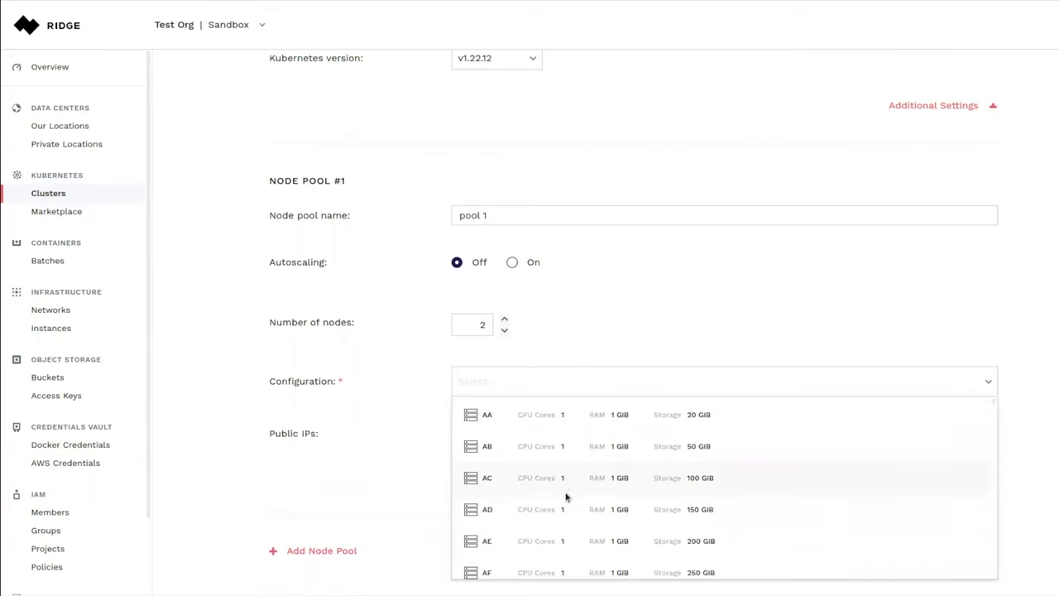
pyautogui.scroll(-5, 568, 496)
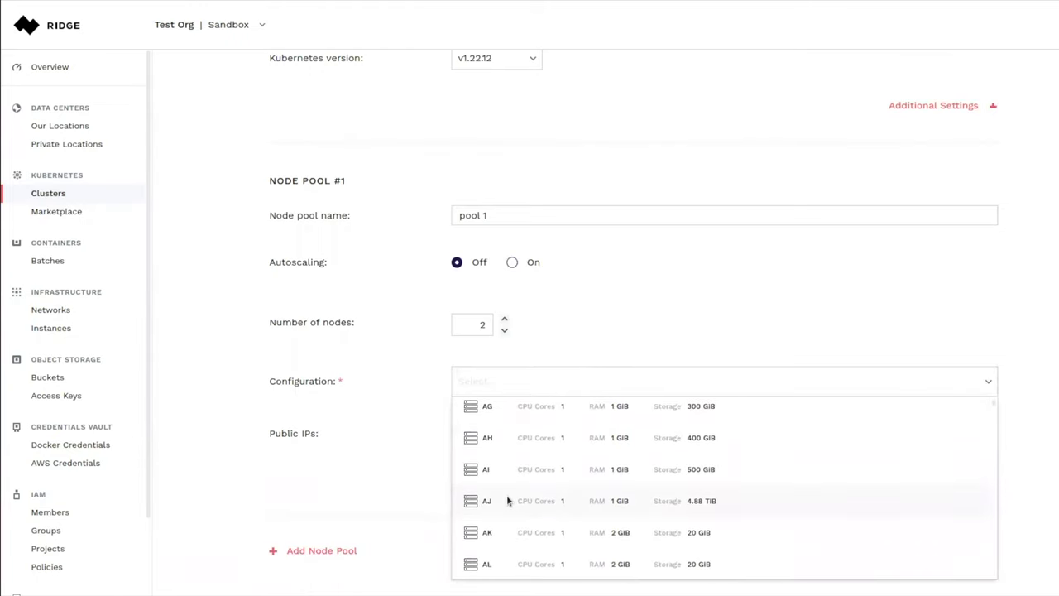
pyautogui.scroll(-3, 506, 495)
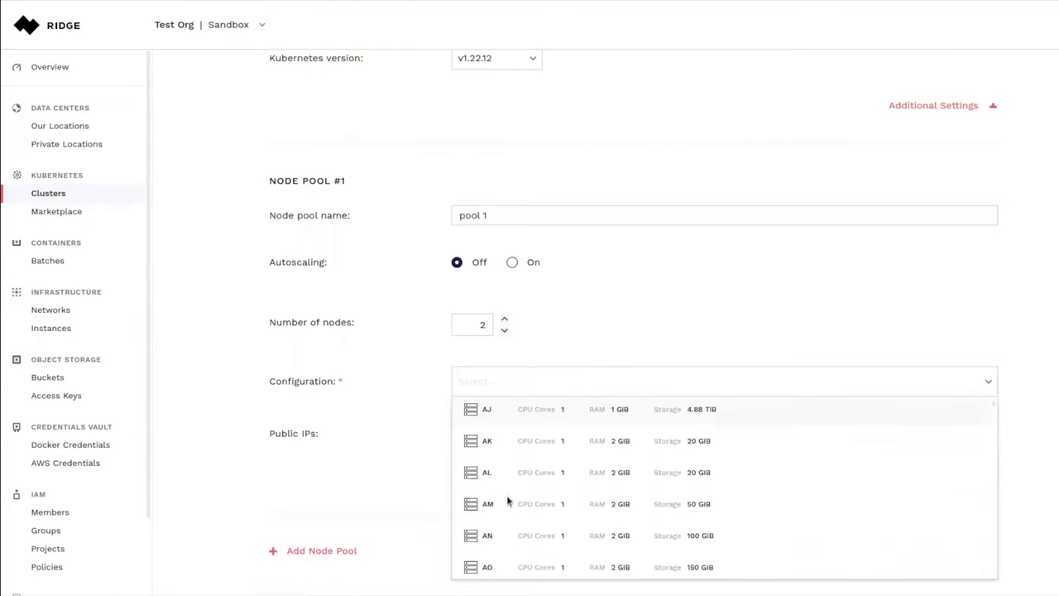
pyautogui.click(538, 451)
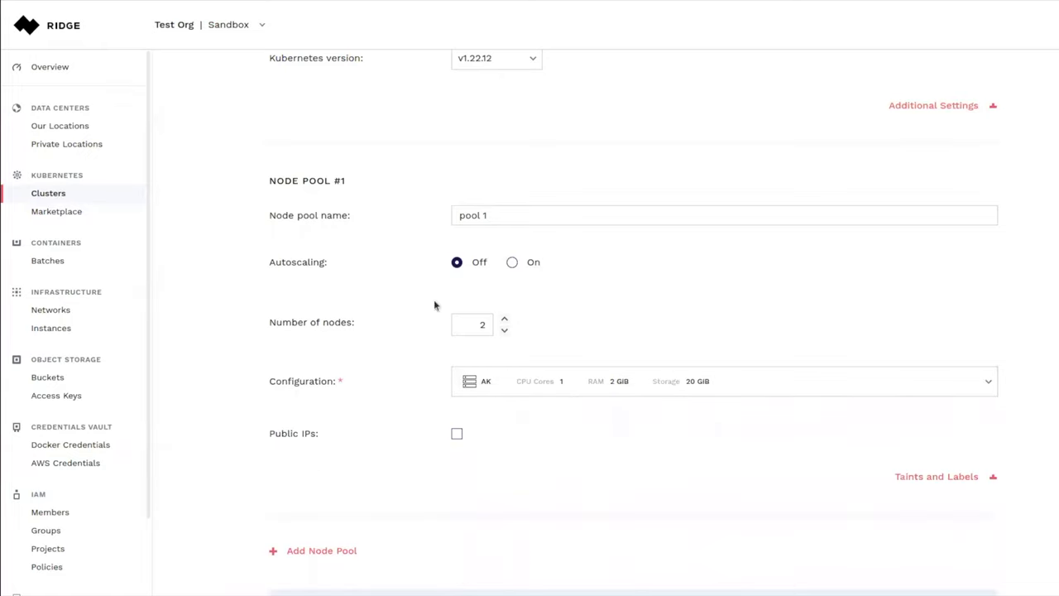
pyautogui.click(514, 264)
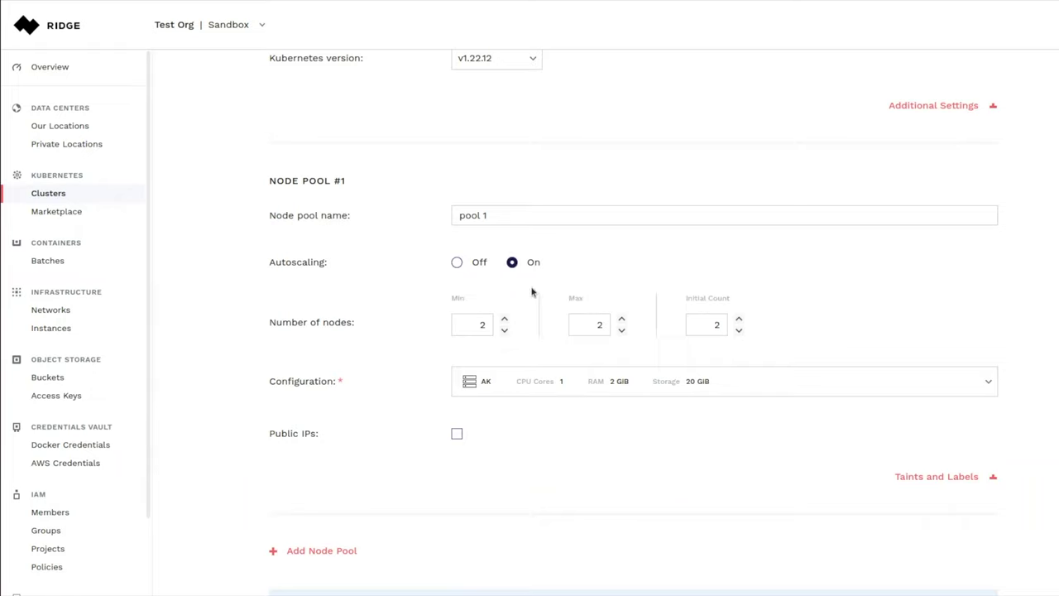
pyautogui.click(470, 265)
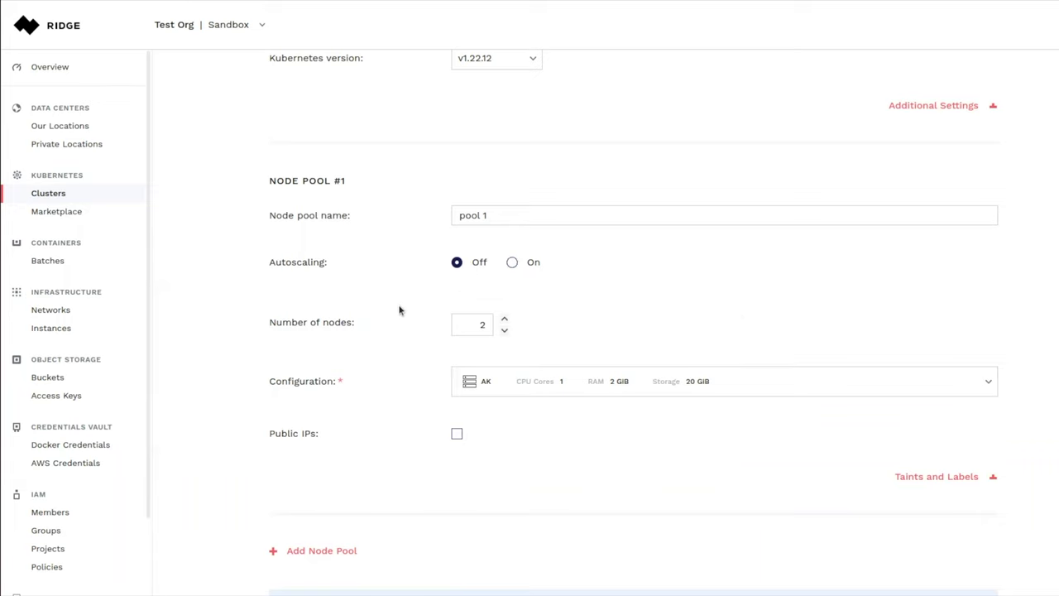
pyautogui.scroll(-2, 402, 309)
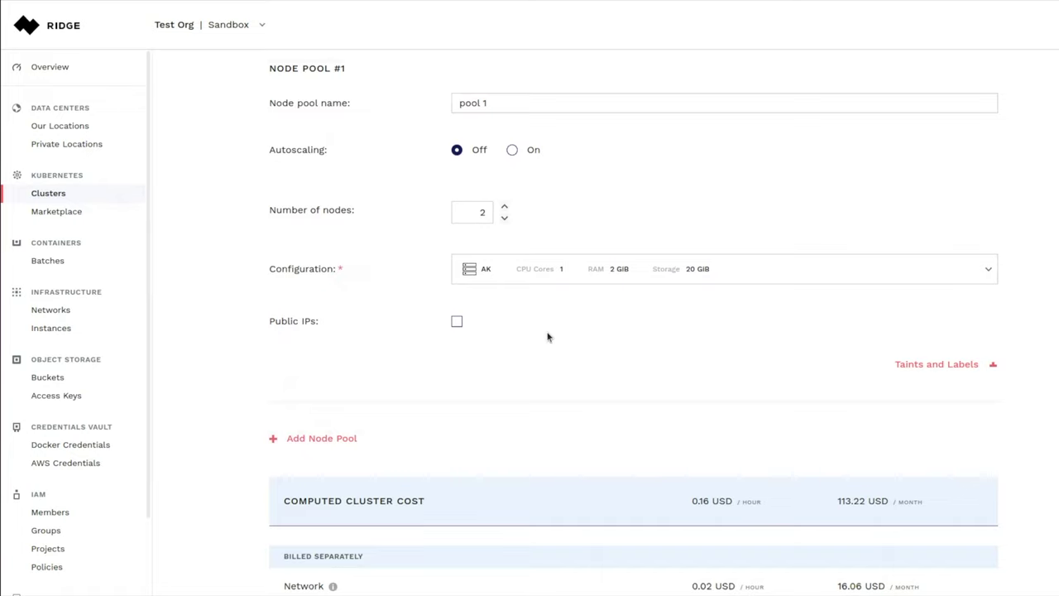
pyautogui.scroll(1, 548, 336)
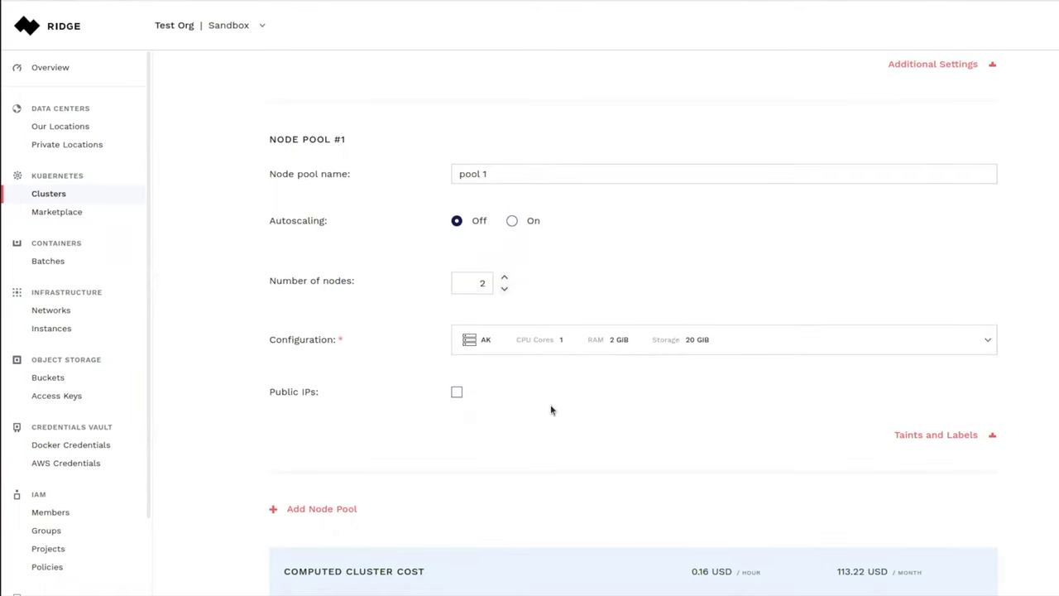
pyautogui.scroll(-2, 551, 410)
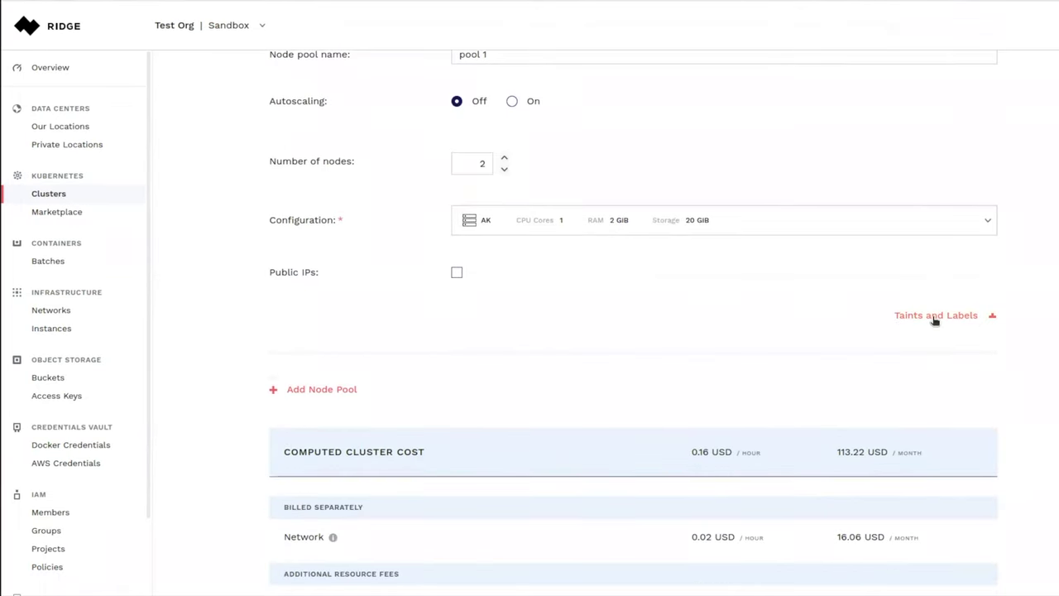
pyautogui.click(935, 319)
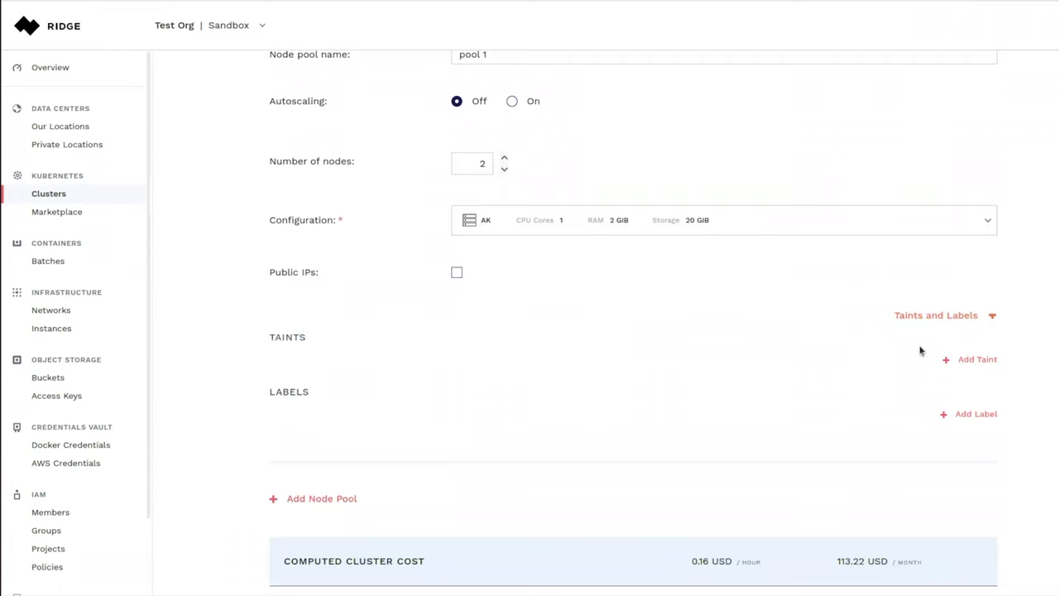
pyautogui.click(950, 315)
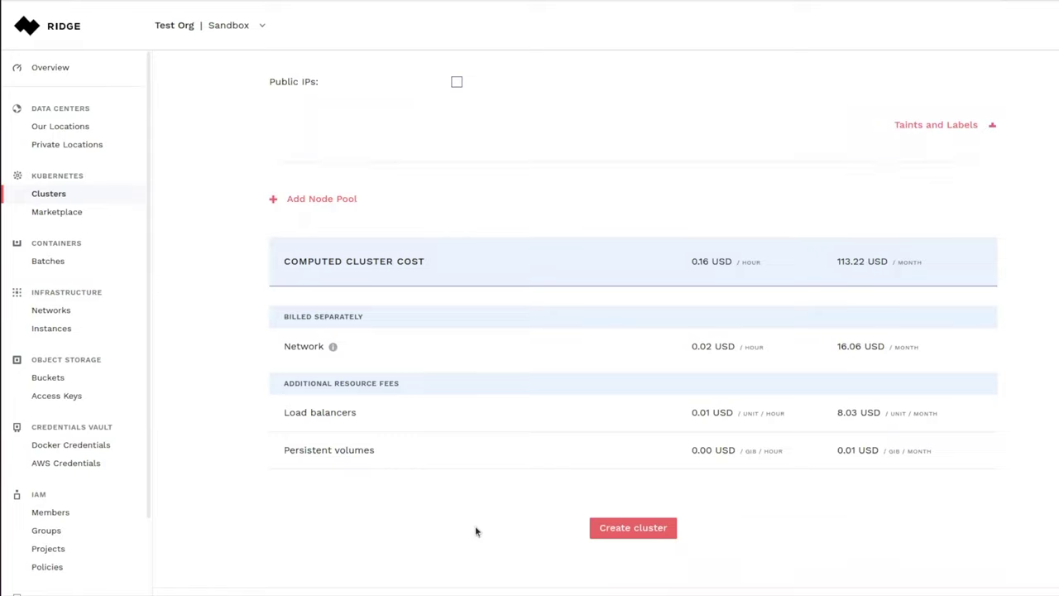
# Step: Submit the demo cluster at 113.22 USD/month and let its page load
pyautogui.click(626, 530)
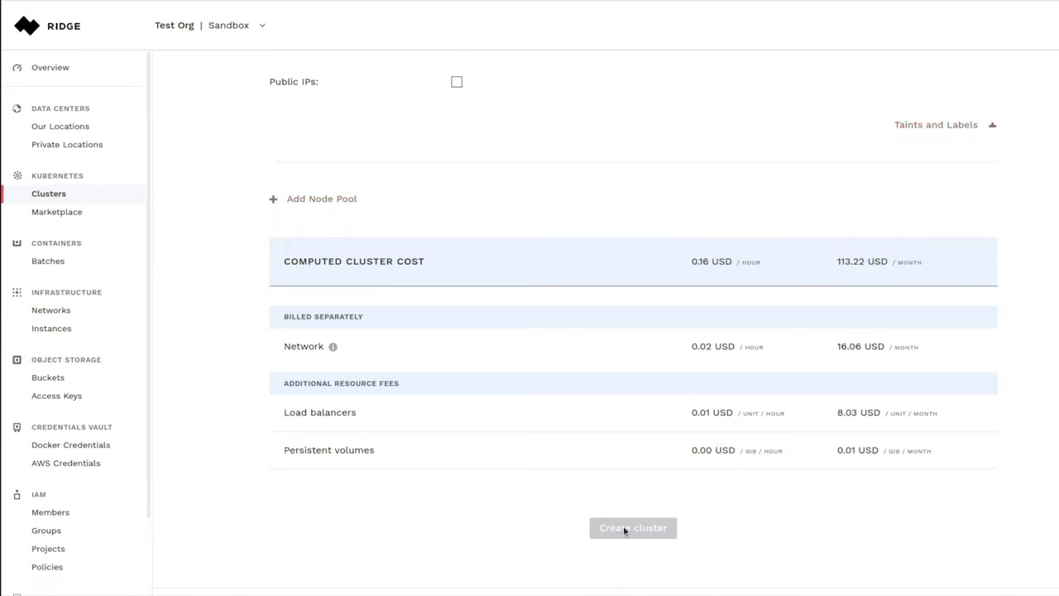